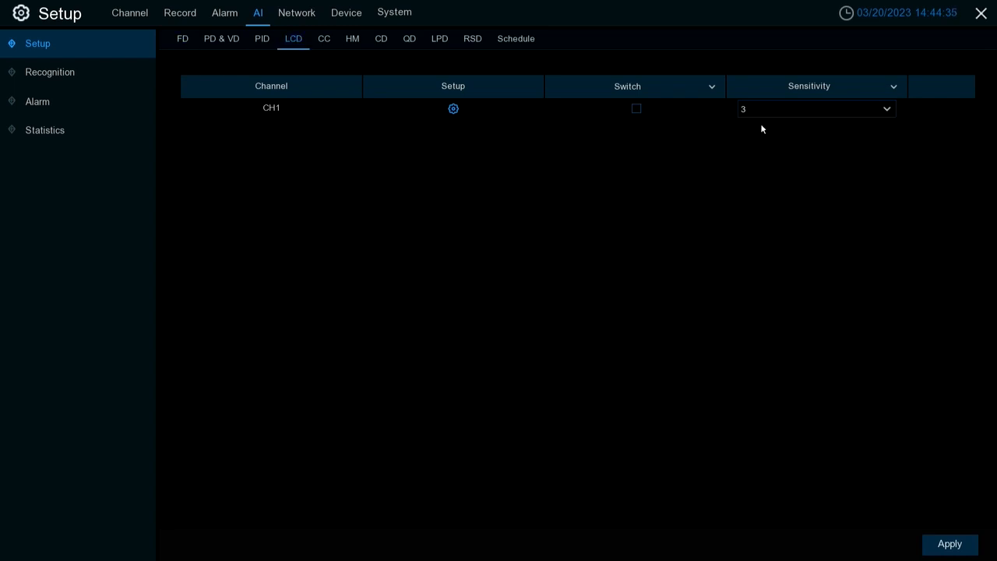
# Open CH1's LCD rule setup, enable rule 1 and draw its crossing line from the grey van down the shaded asphalt towards the walkway.
pyautogui.click(454, 109)
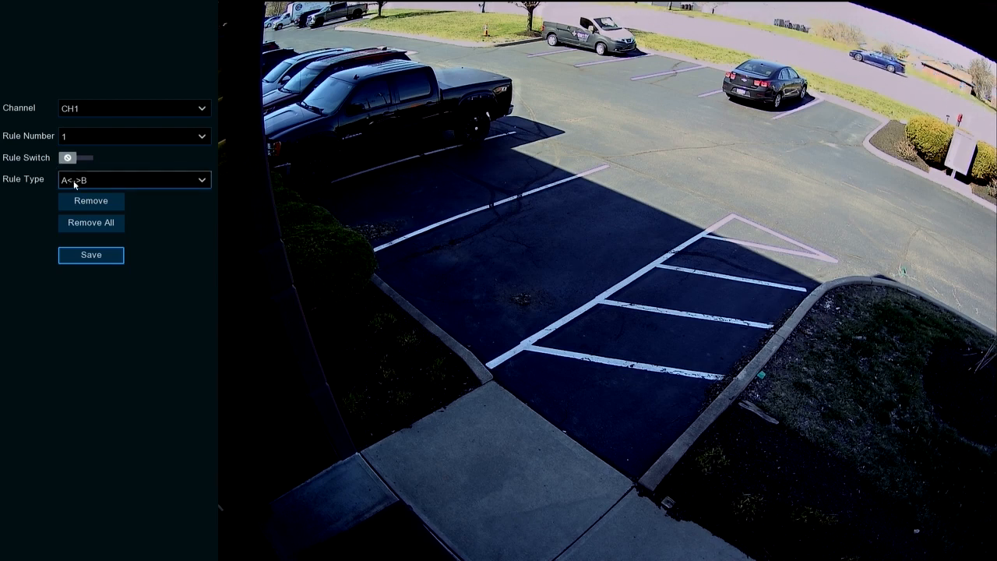
pyautogui.click(93, 108)
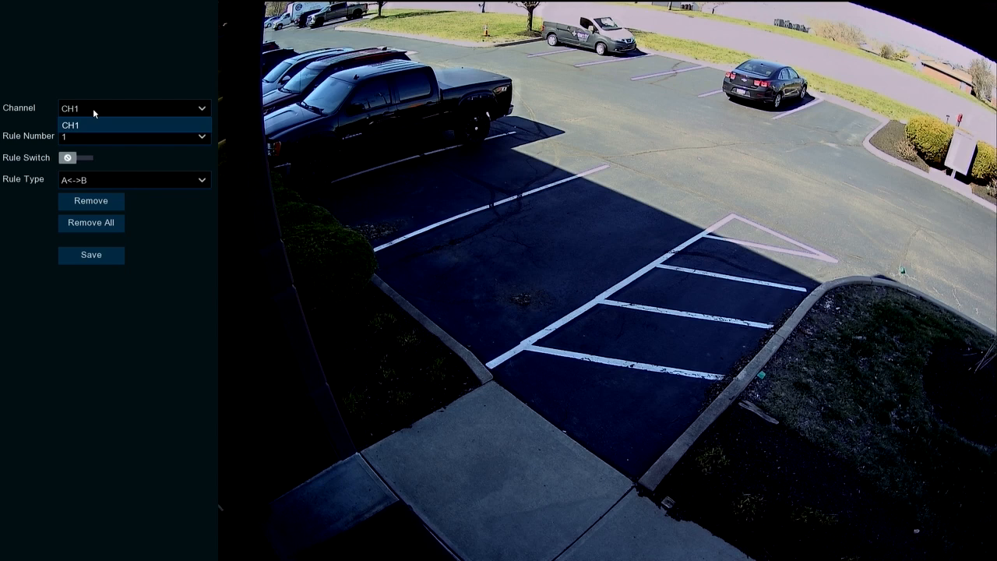
pyautogui.click(93, 108)
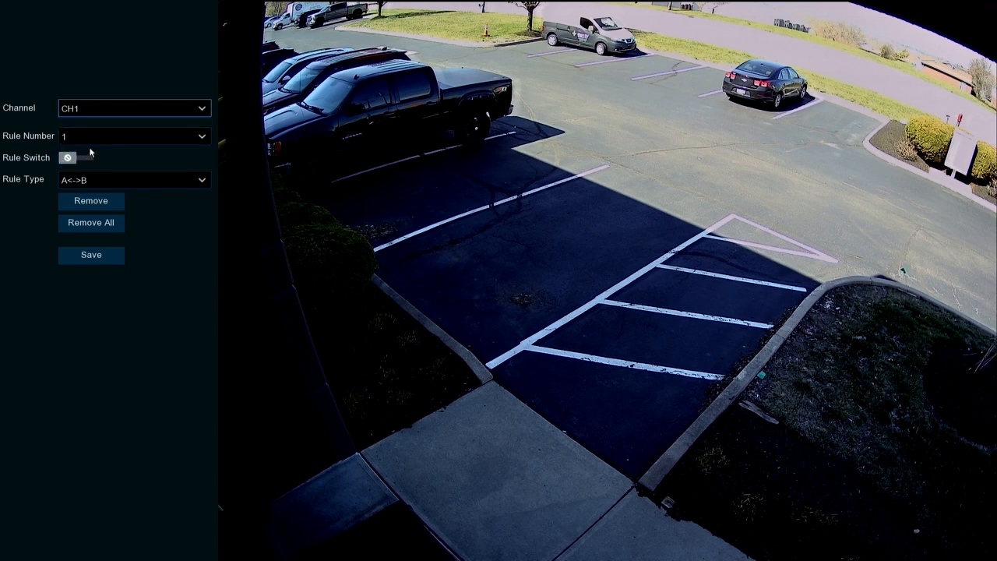
pyautogui.click(87, 137)
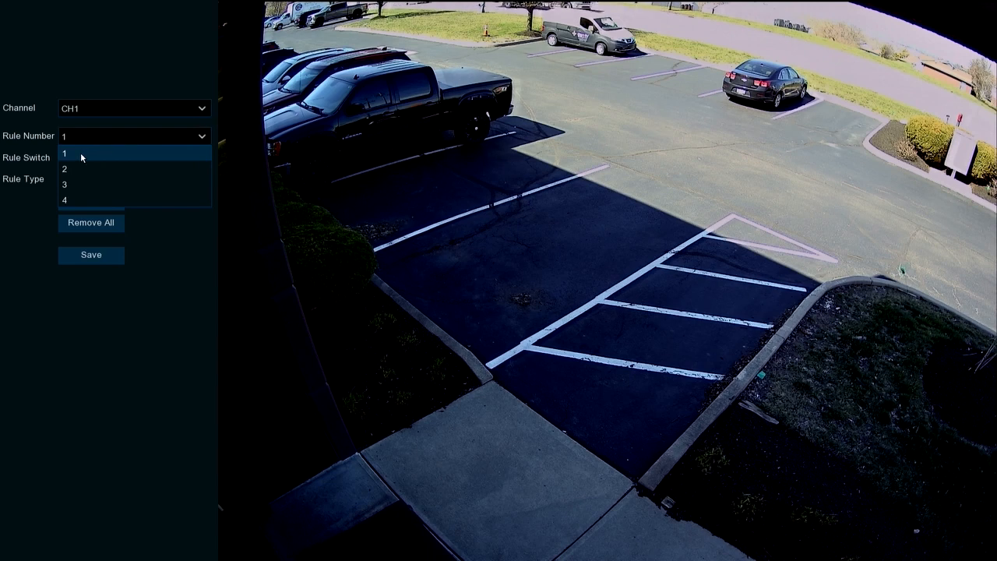
pyautogui.click(83, 155)
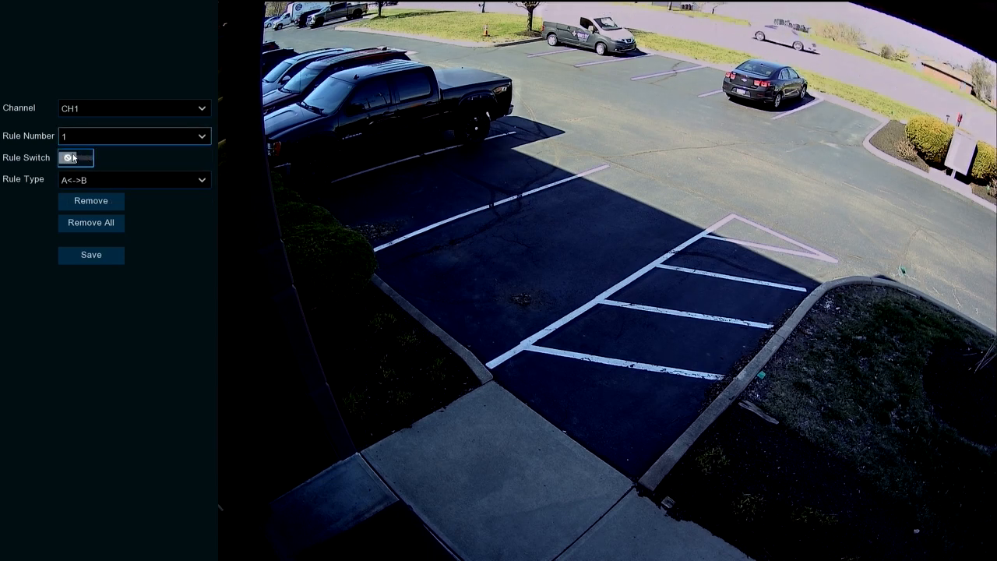
pyautogui.click(75, 157)
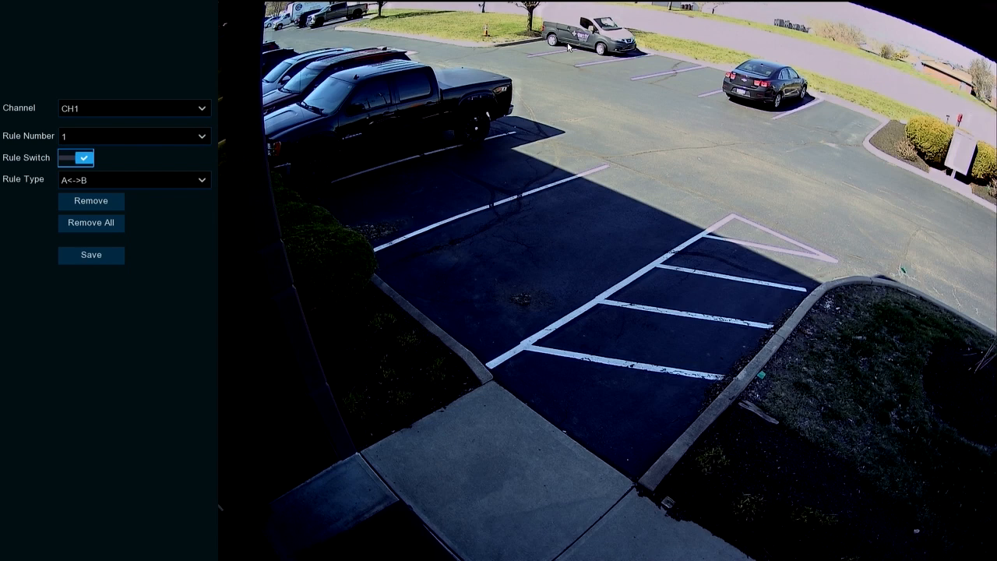
pyautogui.moveTo(568, 47)
pyautogui.mouseDown()
pyautogui.moveTo(592, 127)
pyautogui.moveTo(703, 265)
pyautogui.moveTo(393, 334)
pyautogui.moveTo(563, 435)
pyautogui.moveTo(605, 407)
pyautogui.moveTo(607, 423)
pyautogui.mouseUp()
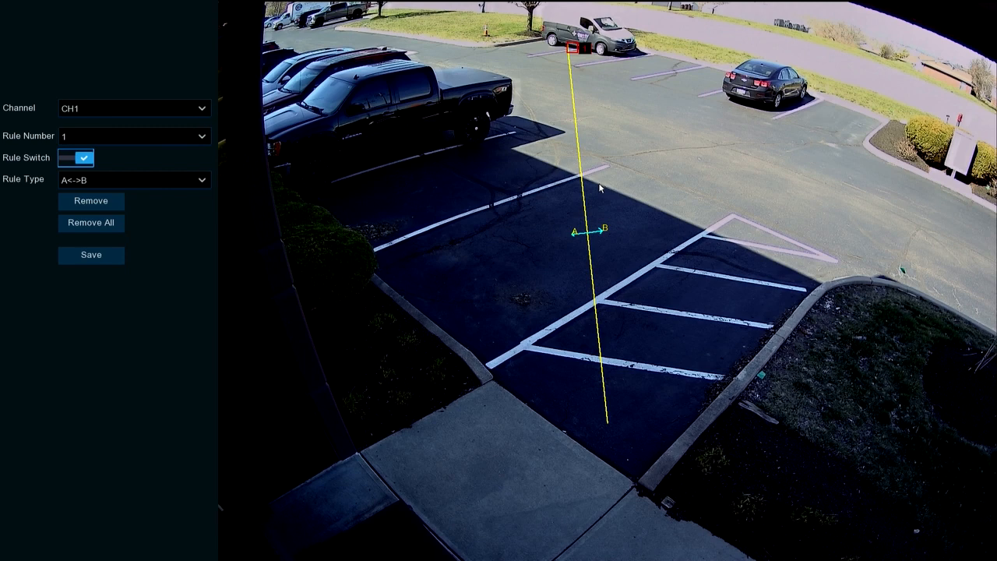
# Set the rule type of rule 1 to A->B and save the rule.
pyautogui.click(83, 180)
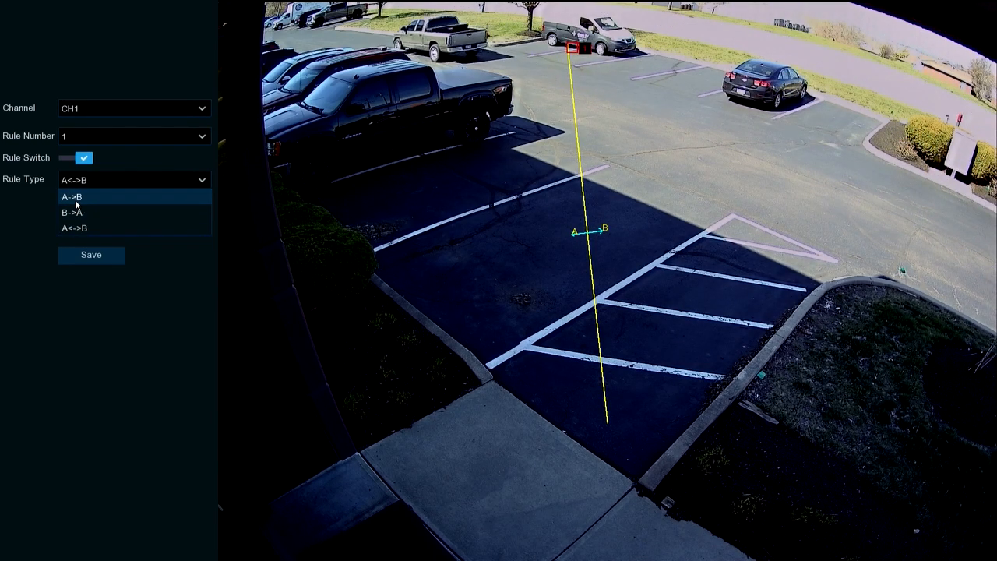
pyautogui.click(77, 198)
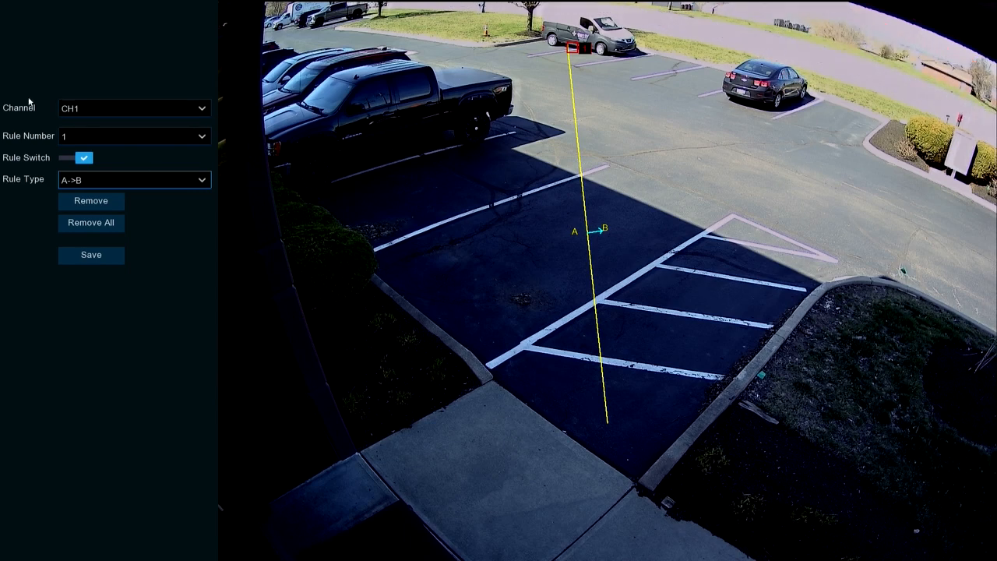
pyautogui.click(100, 181)
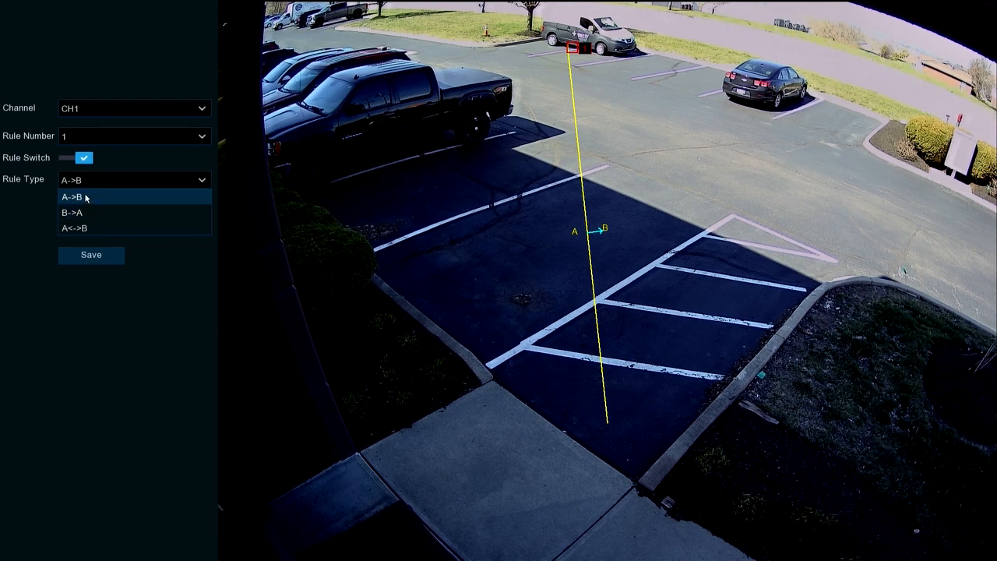
pyautogui.click(146, 182)
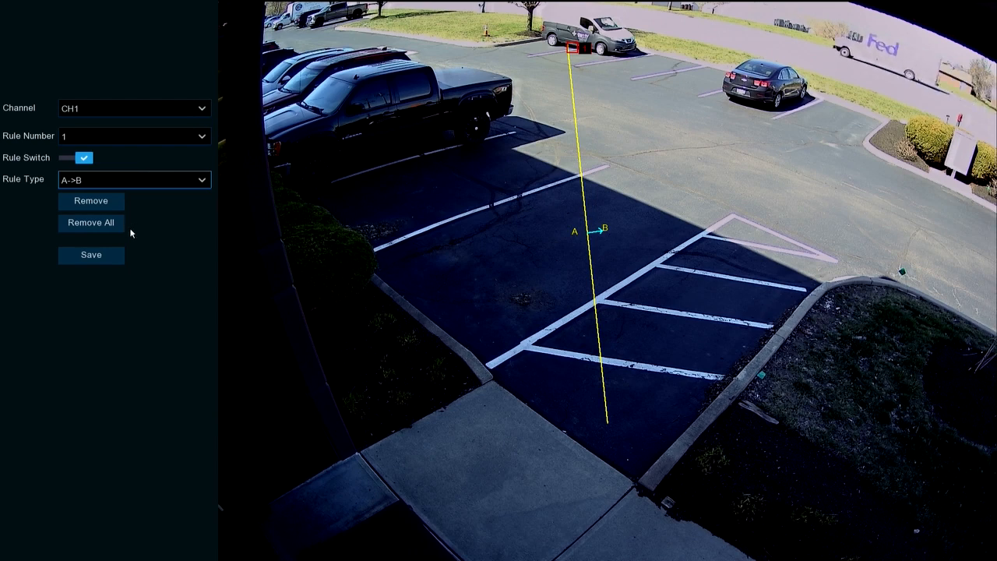
pyautogui.click(90, 256)
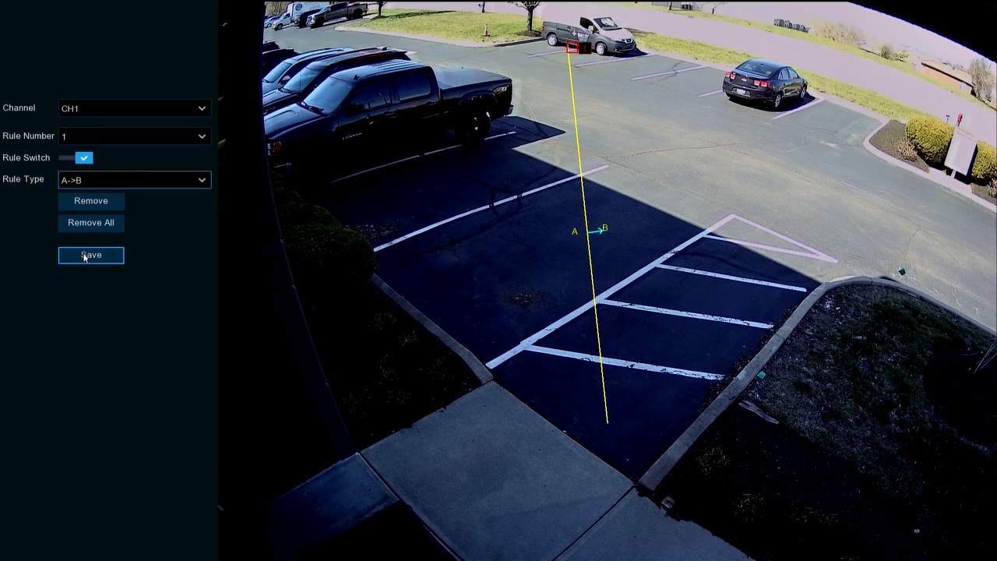
pyautogui.click(482, 334)
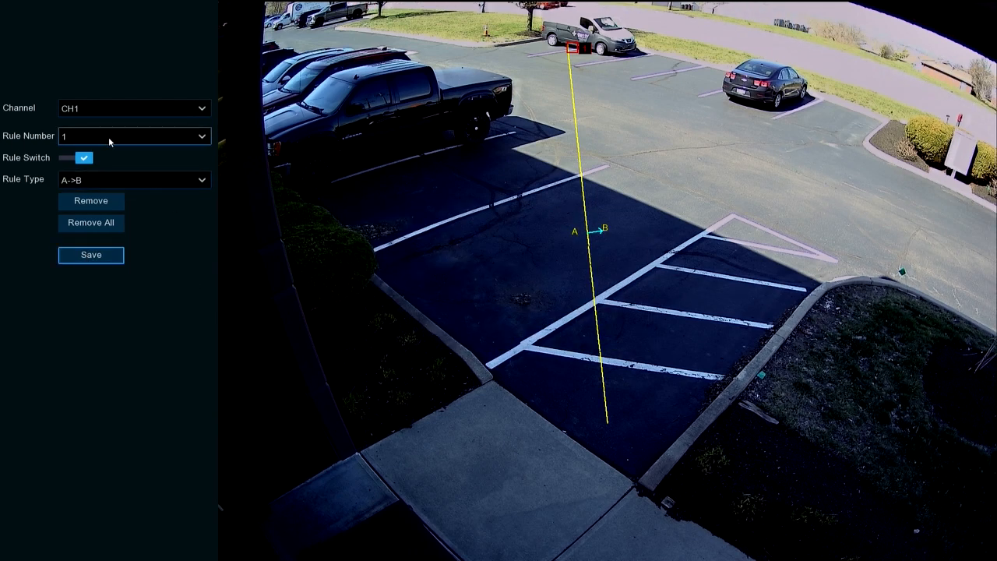
# Enable rule 2, draw its line from beside the parked black sedan down to the curb, and save it before leaving the rule setup.
pyautogui.click(116, 137)
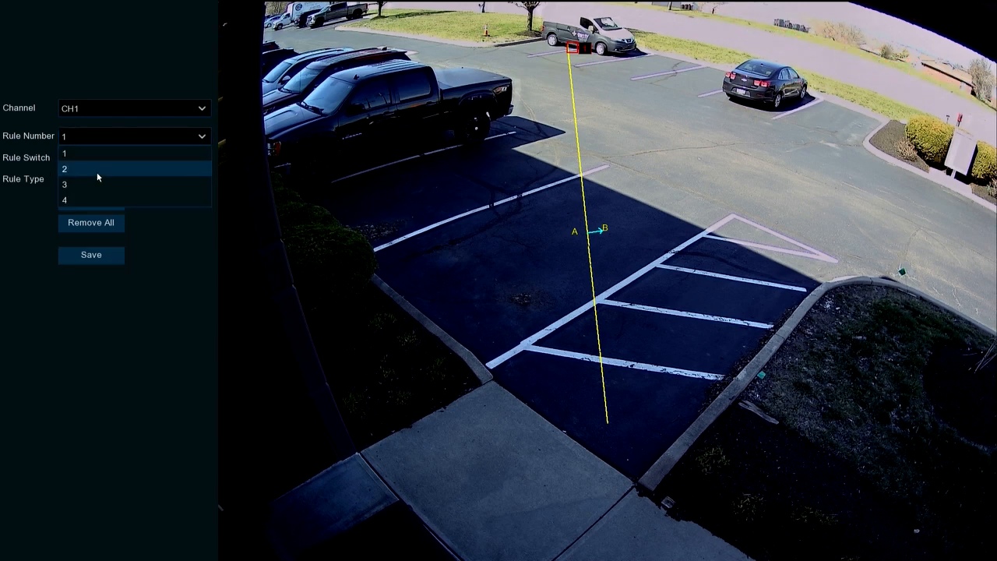
pyautogui.click(98, 170)
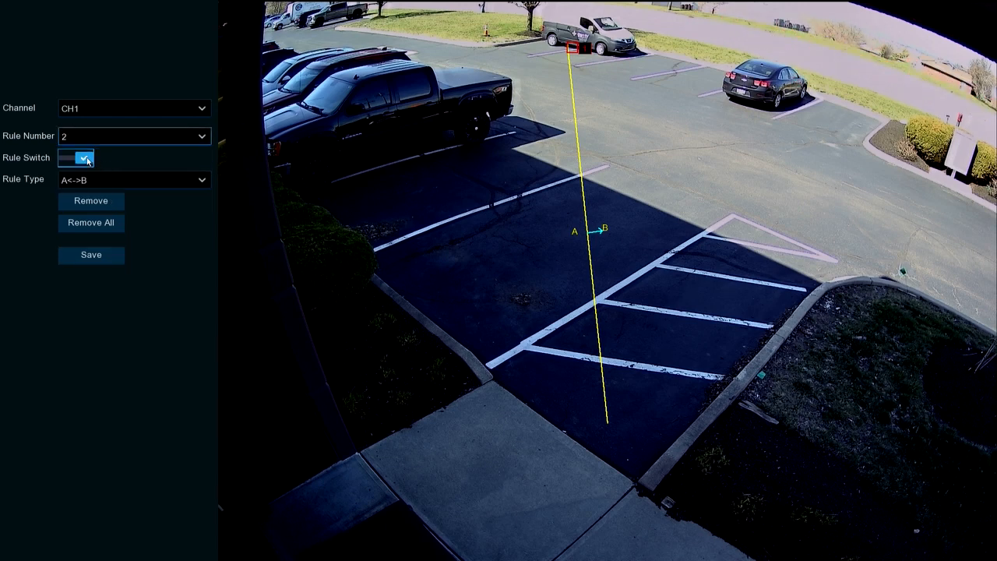
pyautogui.click(98, 162)
pyautogui.click(97, 162)
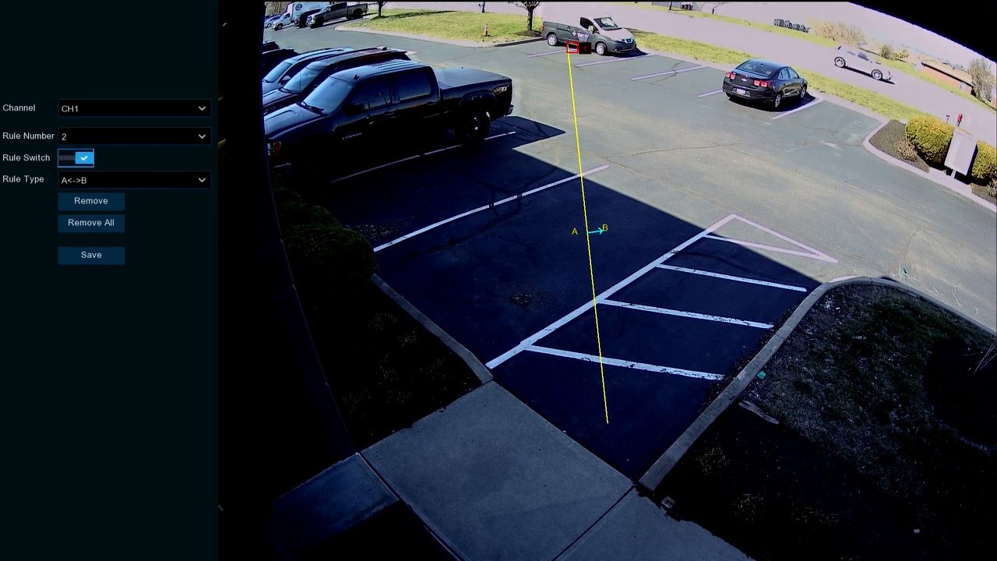
pyautogui.moveTo(674, 102)
pyautogui.mouseDown()
pyautogui.moveTo(704, 423)
pyautogui.moveTo(706, 413)
pyautogui.mouseUp()
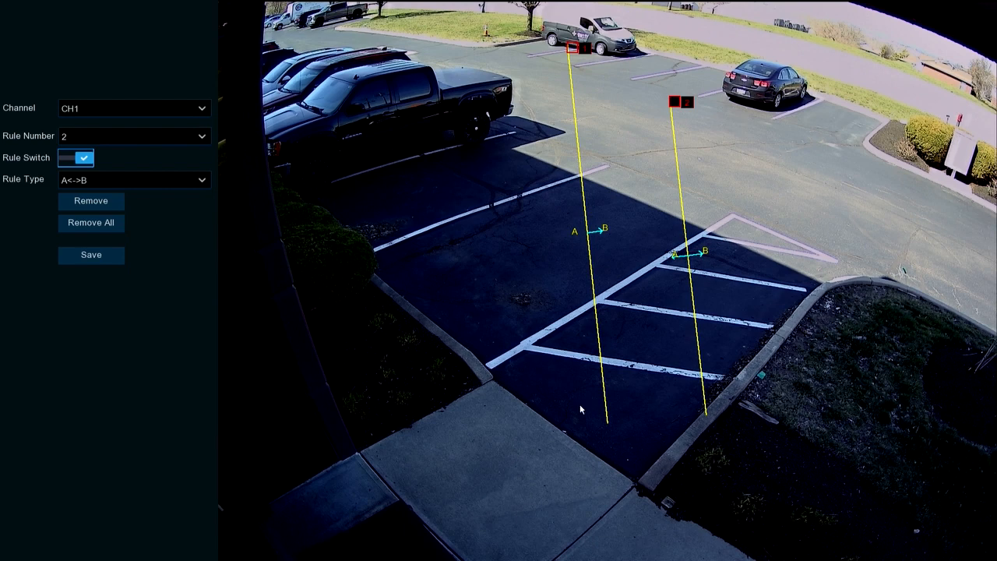
pyautogui.click(80, 261)
pyautogui.click(501, 335)
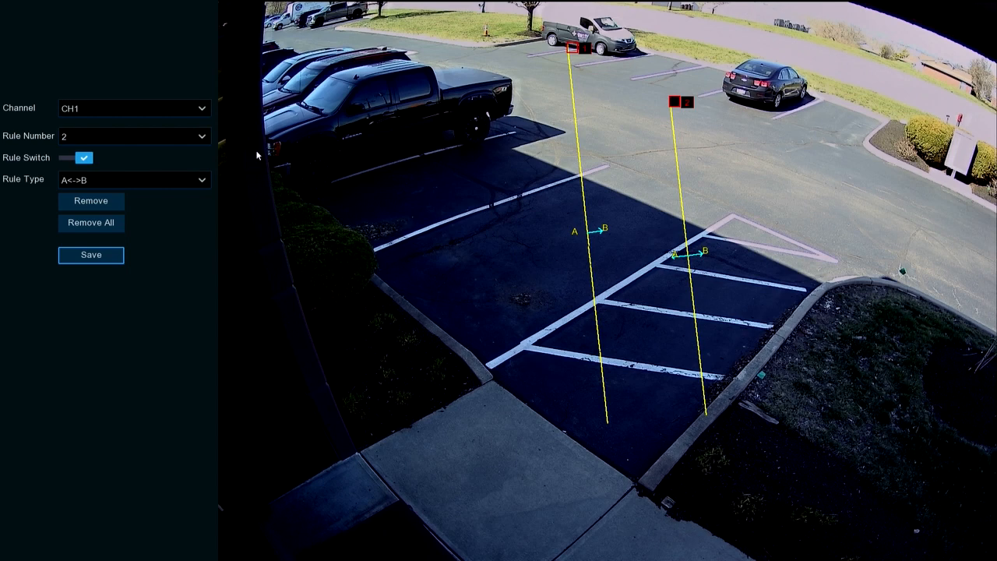
pyautogui.rightClick(322, 140)
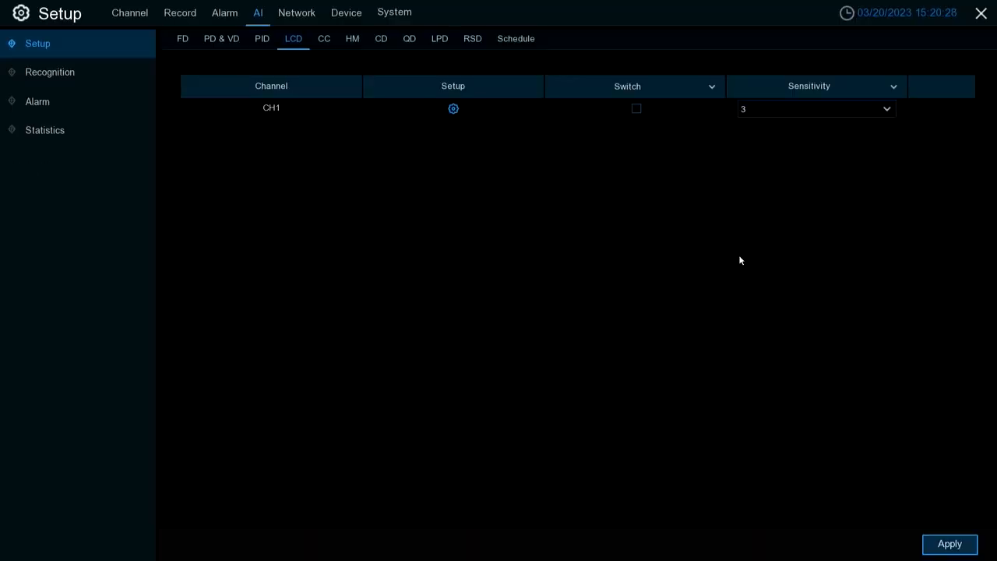
# Switch on LCD for CH1 and apply the change, selecting 3 as the sensitivity.
pyautogui.click(637, 108)
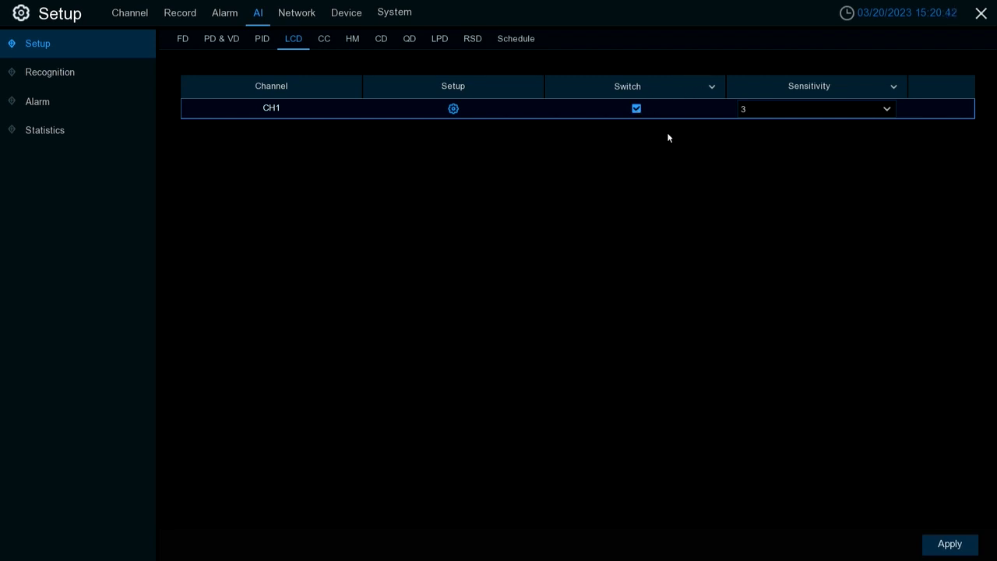
pyautogui.click(940, 543)
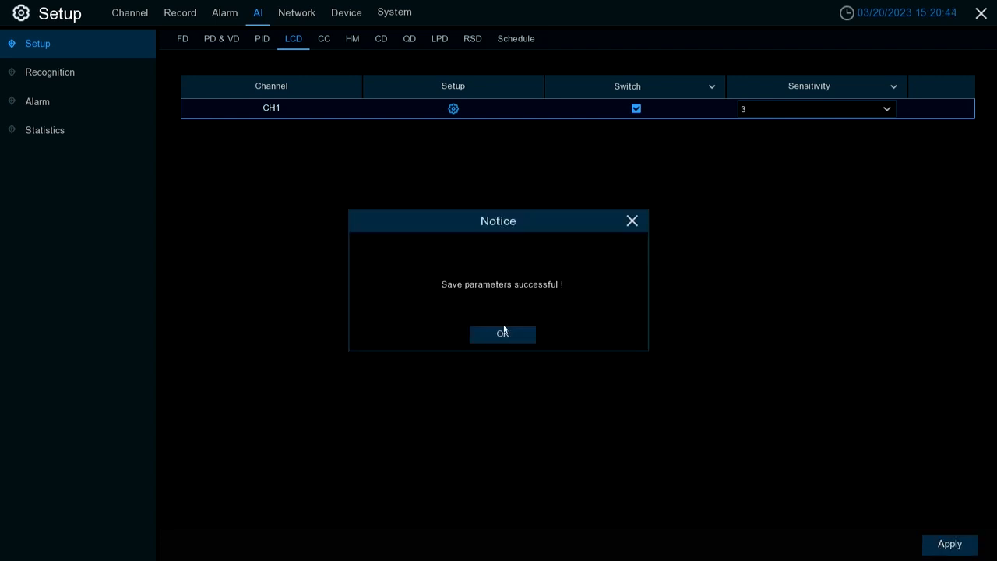
pyautogui.click(503, 332)
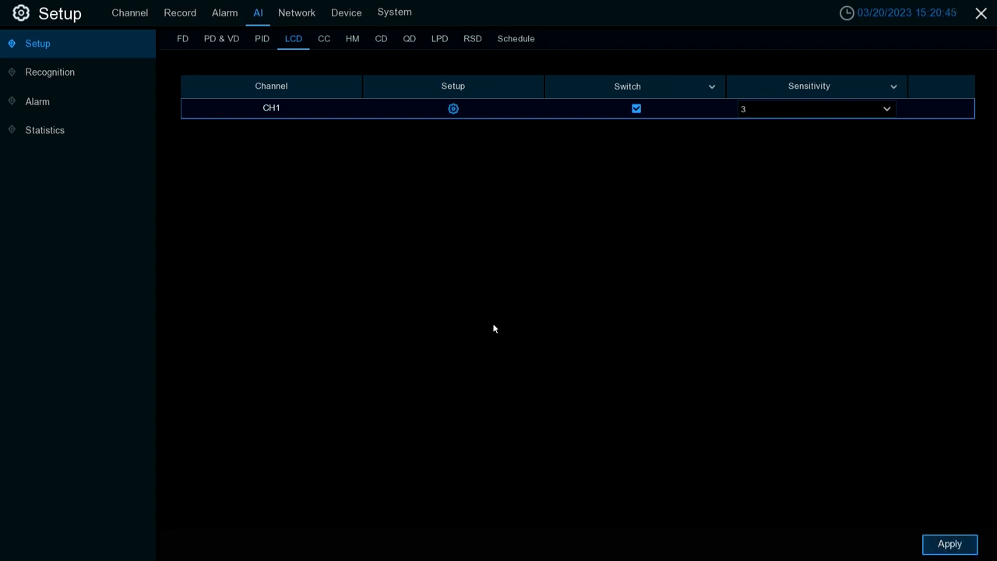
pyautogui.click(783, 110)
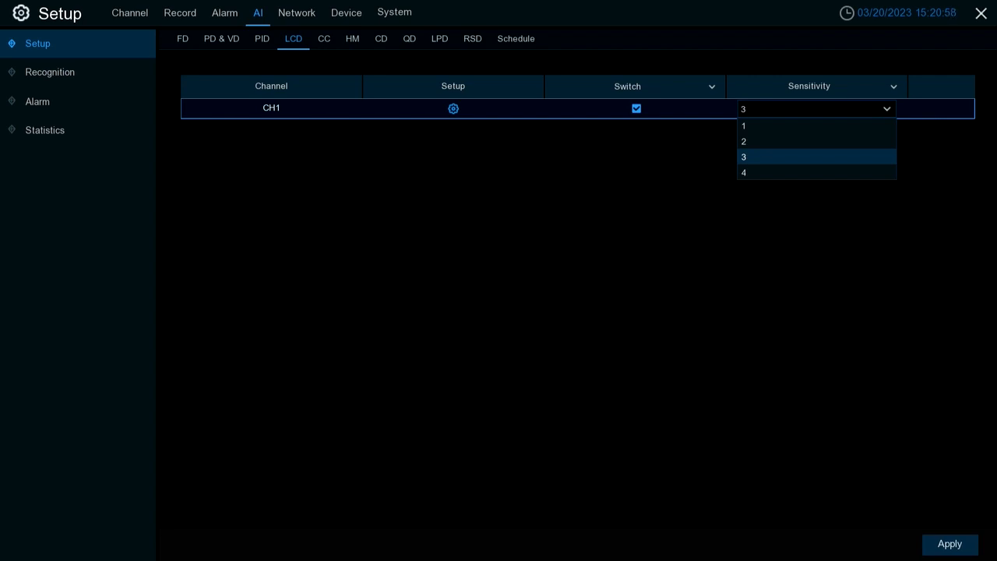
pyautogui.click(760, 155)
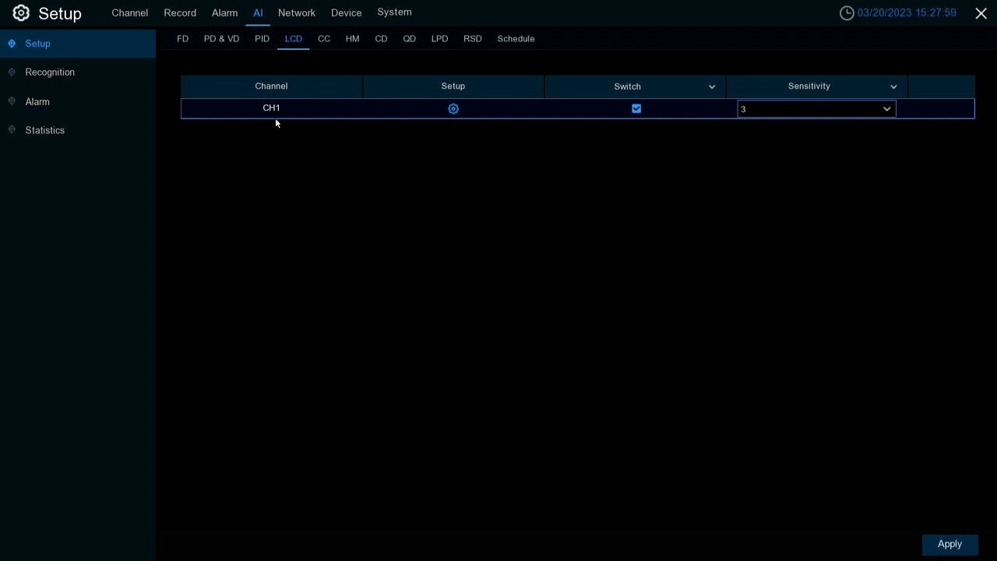
# Open the AI alarm settings for LCD and review the buzzer duration options for CH1.
pyautogui.click(35, 102)
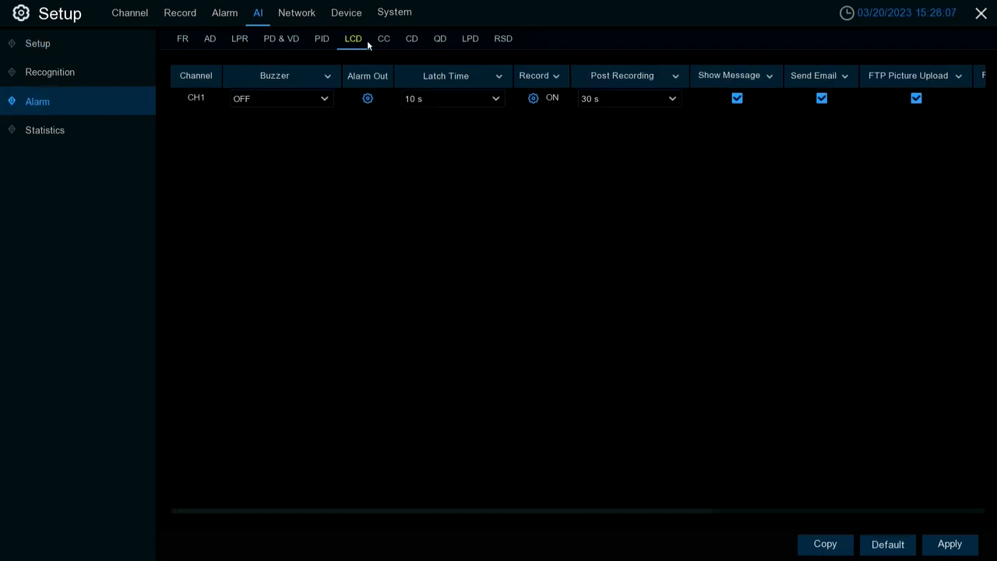
pyautogui.moveTo(303, 512); pyautogui.dragTo(253, 484)
pyautogui.click(280, 99)
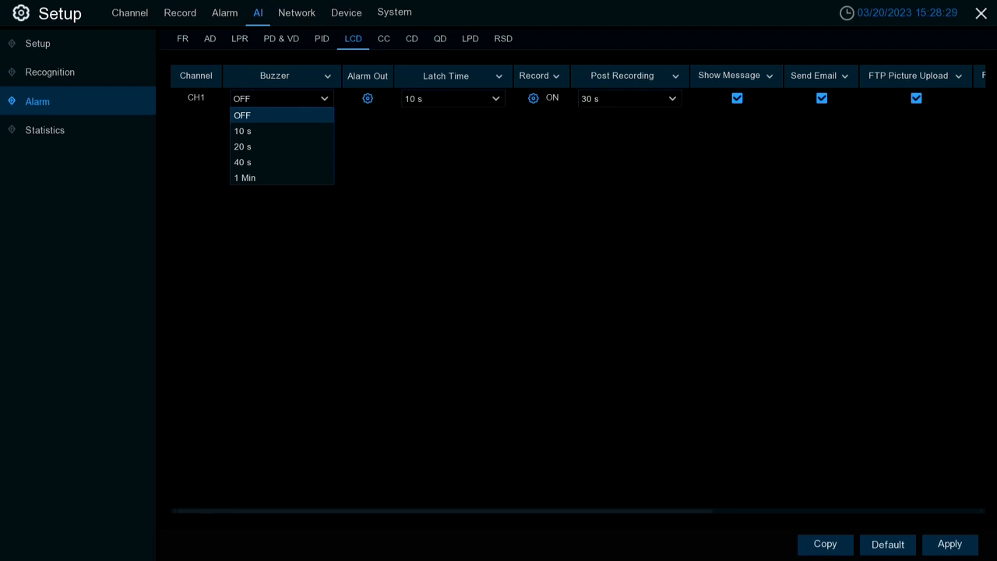
pyautogui.click(344, 113)
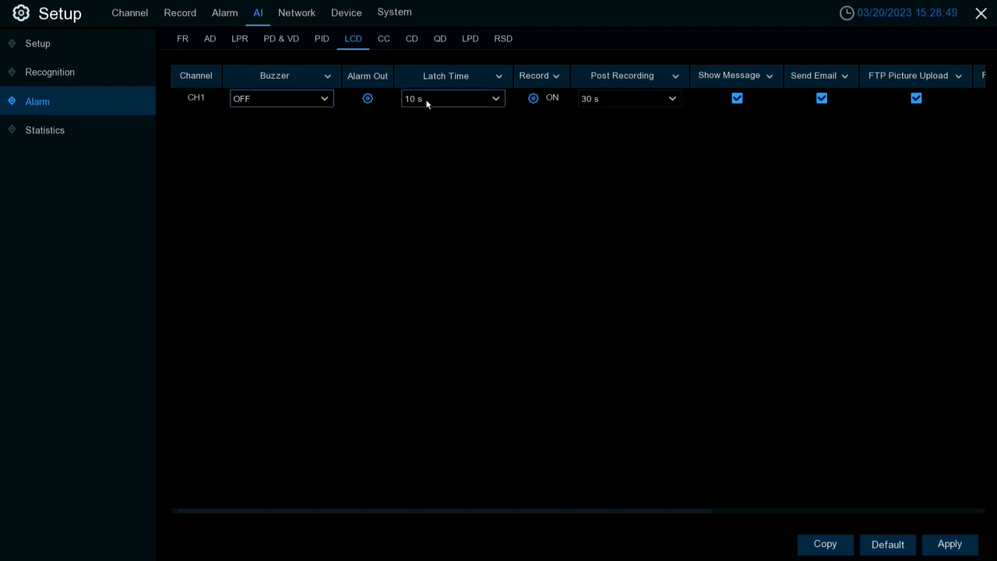
# Review CH1's record channel selection and its available post-recording durations in the LCD alarm settings.
pyautogui.click(534, 99)
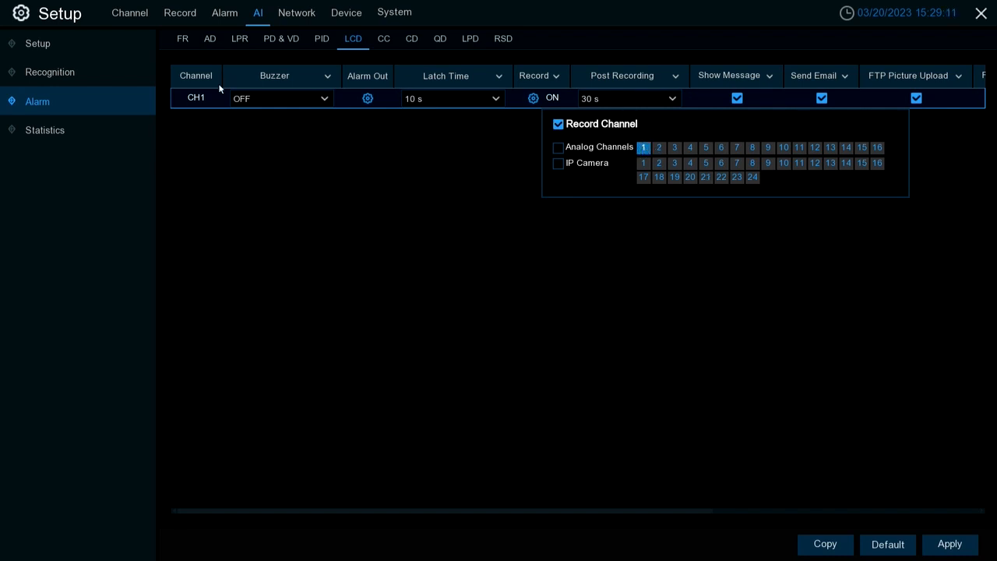
pyautogui.click(665, 147)
pyautogui.click(660, 147)
pyautogui.click(589, 233)
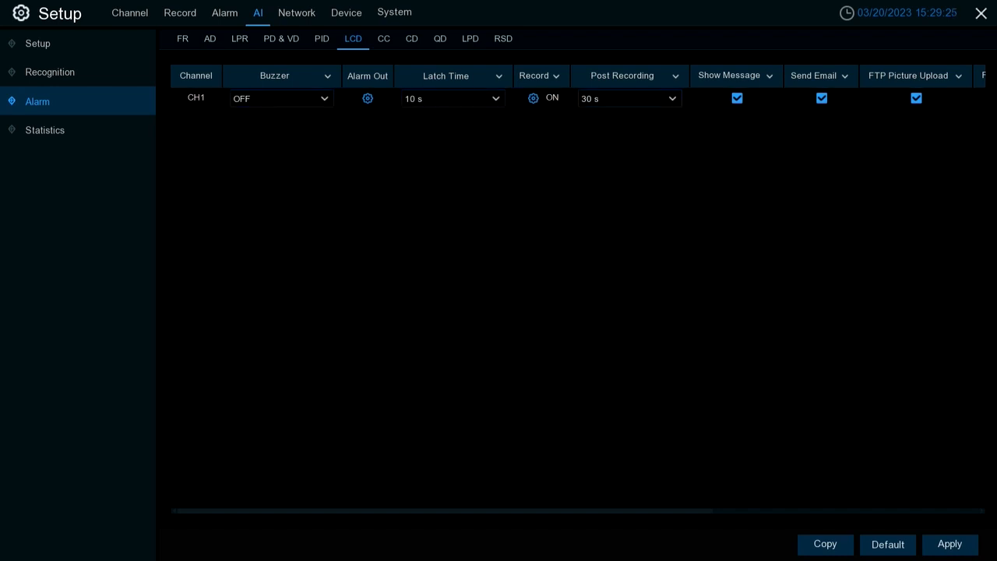
pyautogui.click(627, 99)
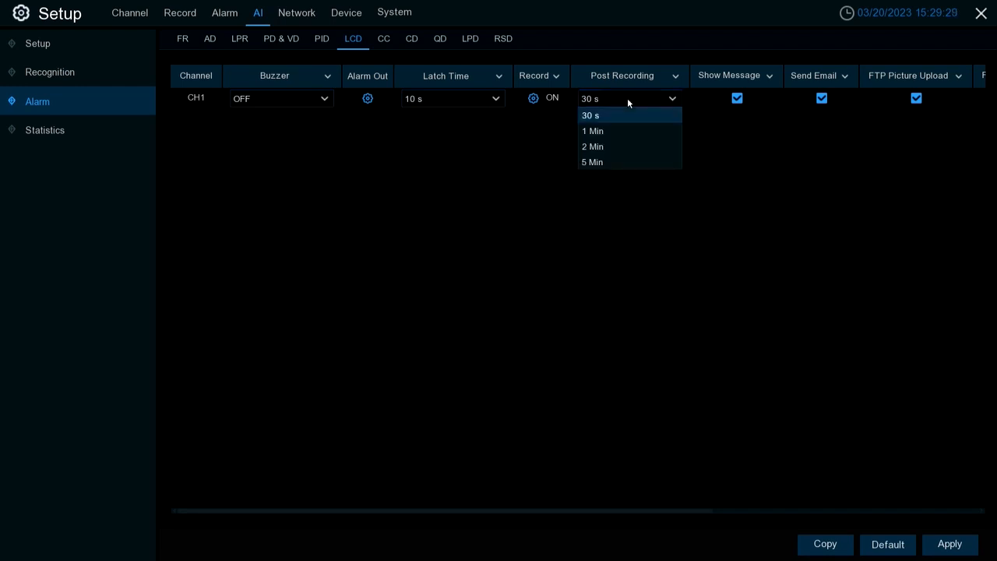
pyautogui.click(627, 97)
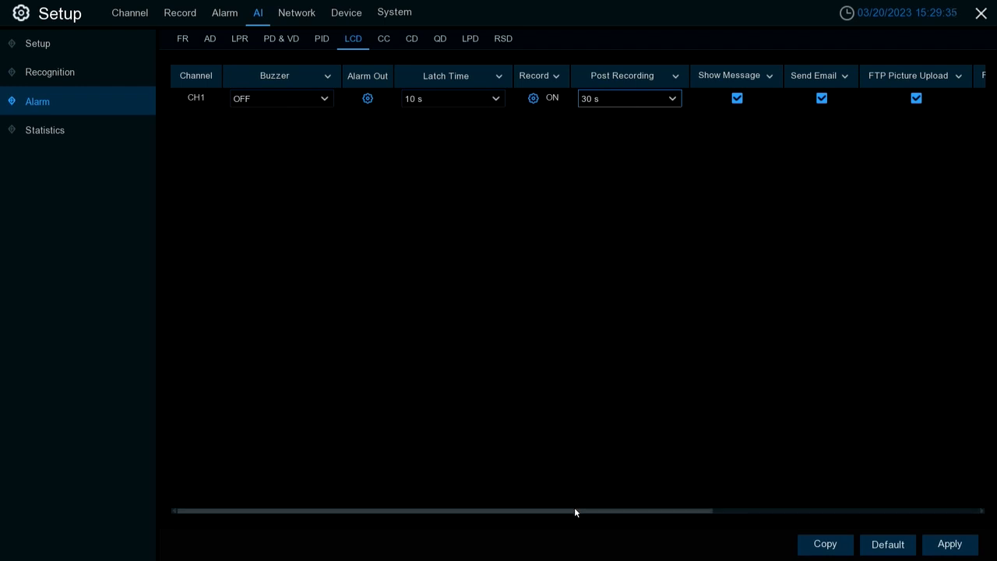
# Examine the remaining LCD alarm options for CH1, from message, email and FTP uploads through cloud, full screen and voice prompts.
pyautogui.moveTo(575, 510); pyautogui.dragTo(707, 526)
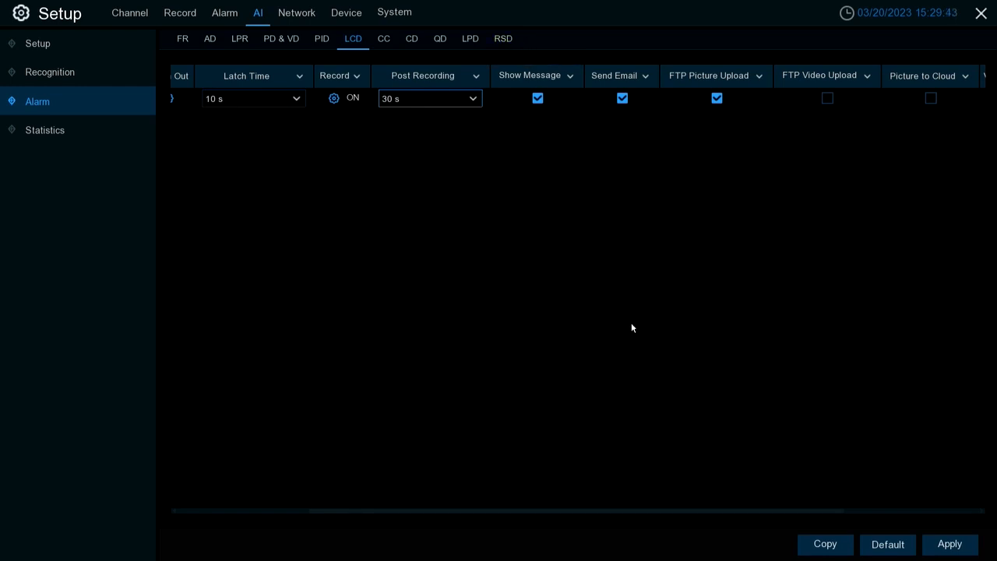
pyautogui.moveTo(603, 515); pyautogui.dragTo(679, 521)
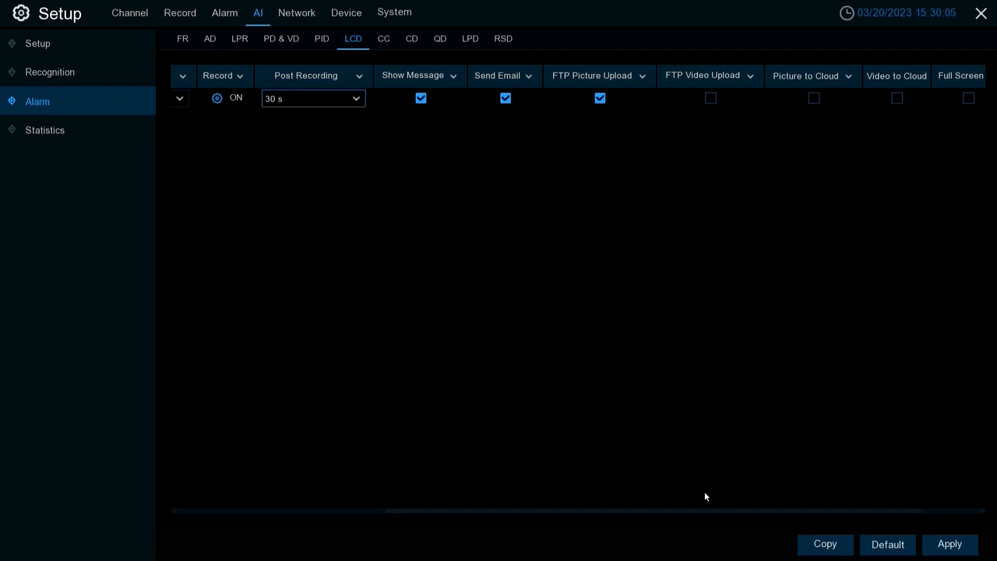
pyautogui.moveTo(723, 512); pyautogui.dragTo(895, 519)
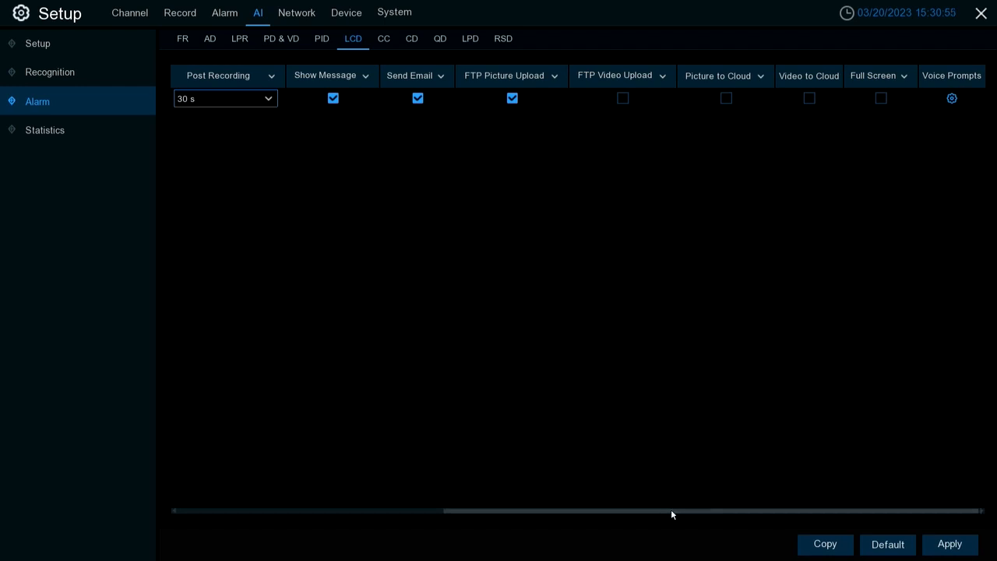
pyautogui.moveTo(672, 512); pyautogui.dragTo(251, 512)
pyautogui.moveTo(314, 513); pyautogui.dragTo(584, 513)
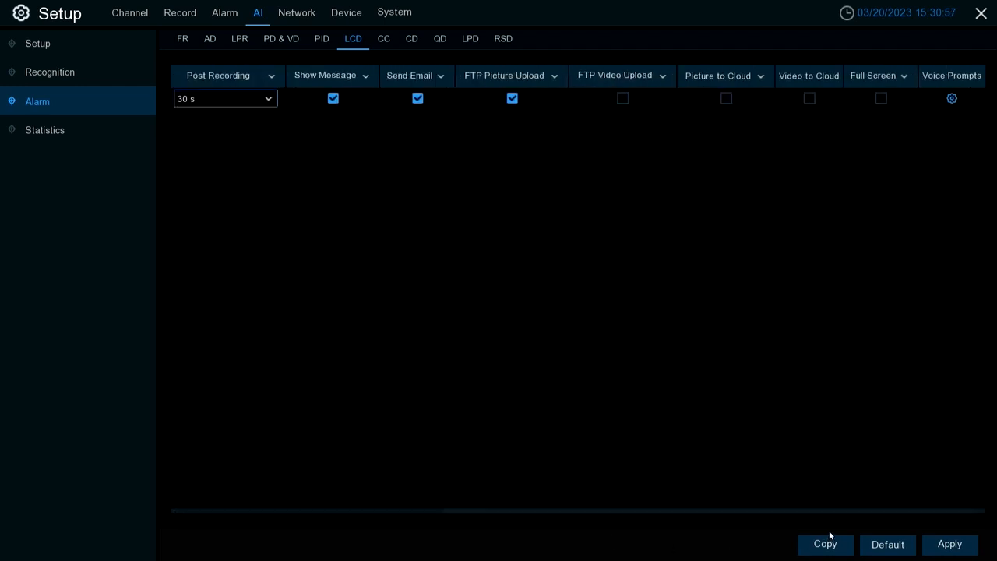
# Apply the LCD alarm settings for CH1 and leave the setup to return to the live view.
pyautogui.click(950, 544)
pyautogui.click(499, 334)
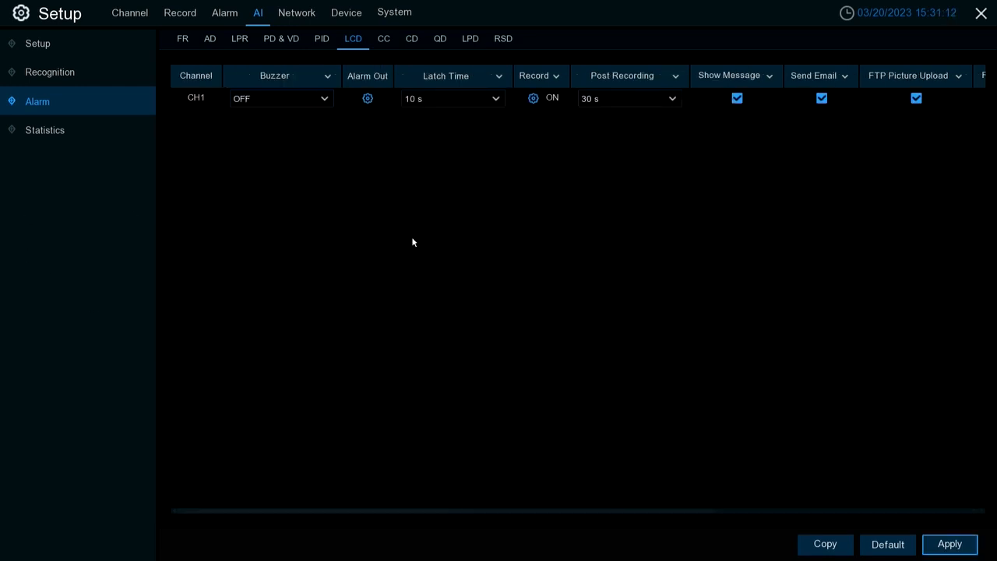
pyautogui.rightClick(469, 199)
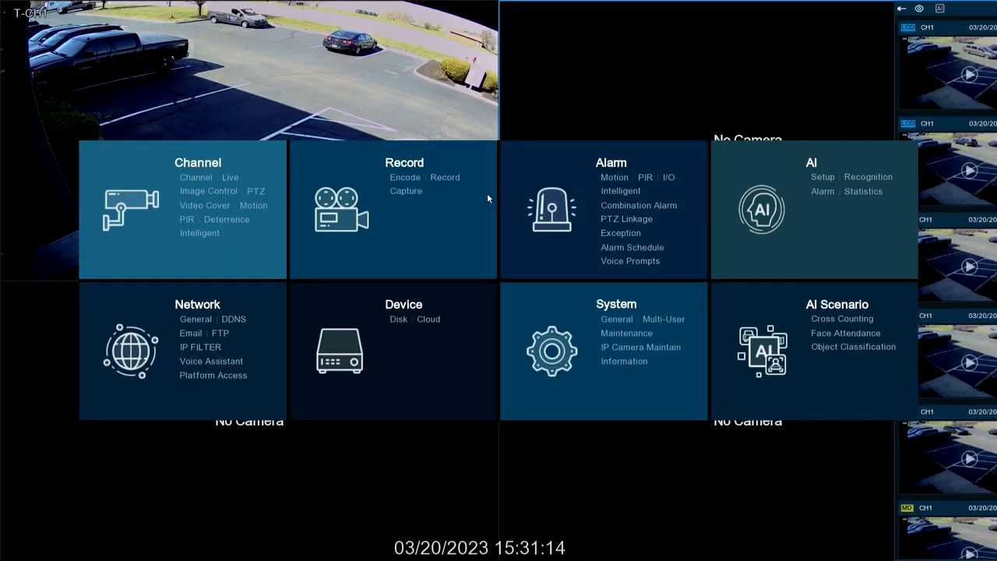
pyautogui.rightClick(494, 173)
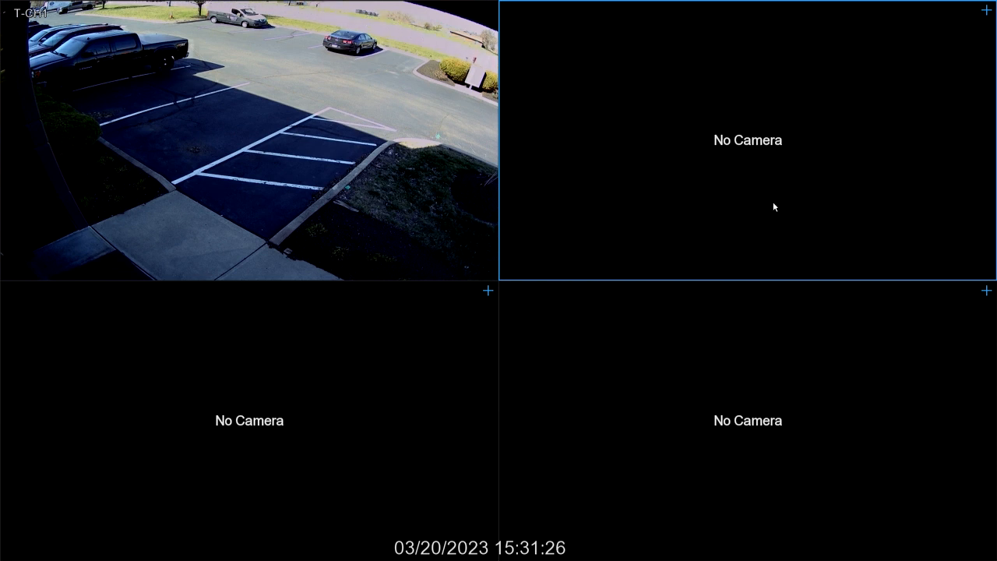
# Play back the 15:29:32 LCD event of CH1 from the live view's event list and return to the live view.
pyautogui.moveTo(983, 203)
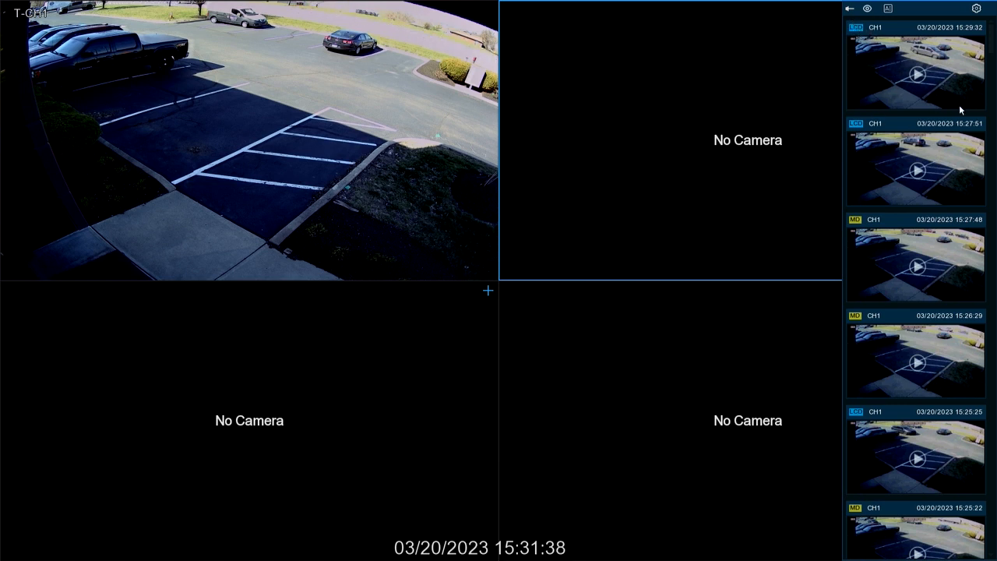
pyautogui.click(917, 74)
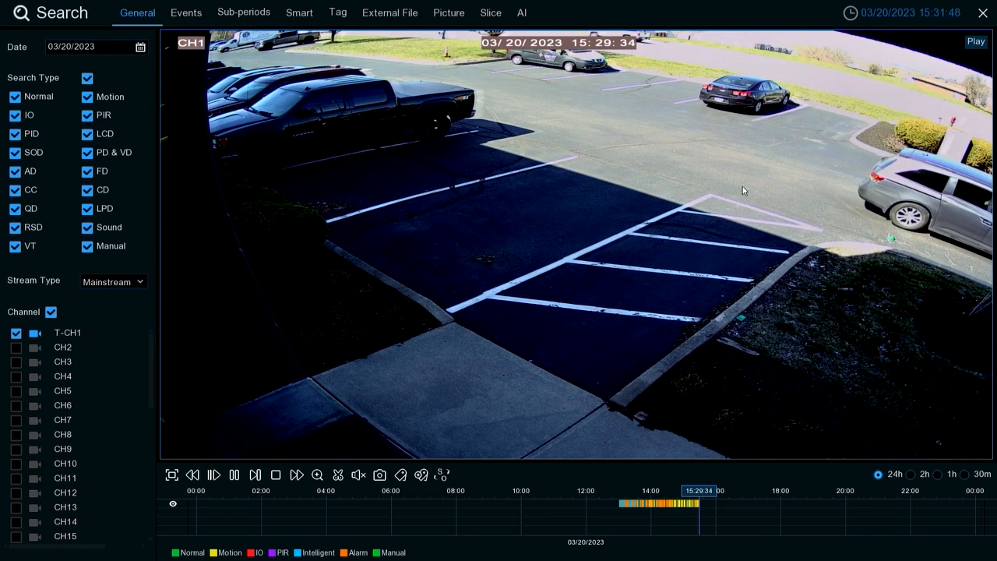
pyautogui.rightClick(702, 169)
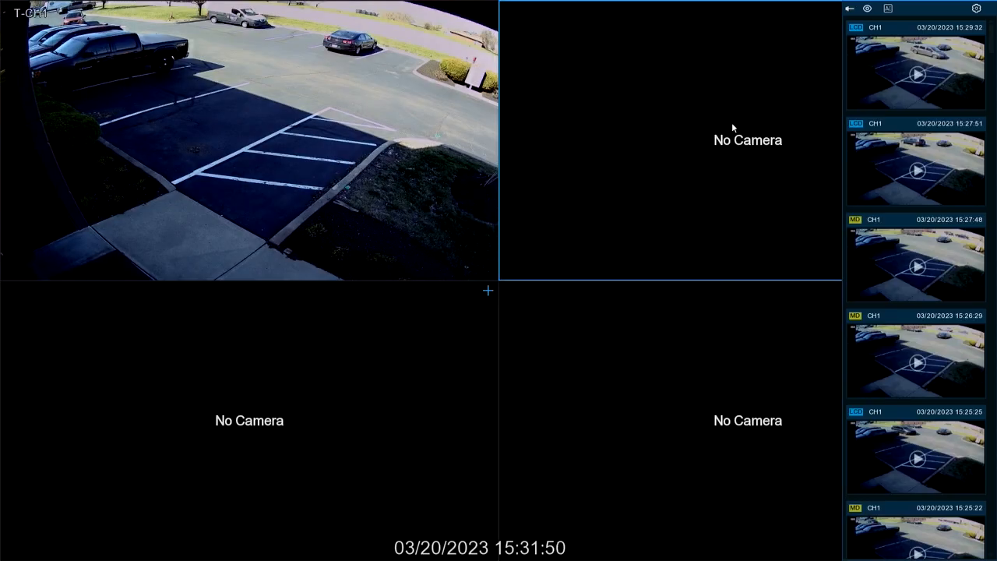
# Open the recording search and limit it to LCD recordings on T-CH1 for 03/20/2023.
pyautogui.moveTo(15, 554)
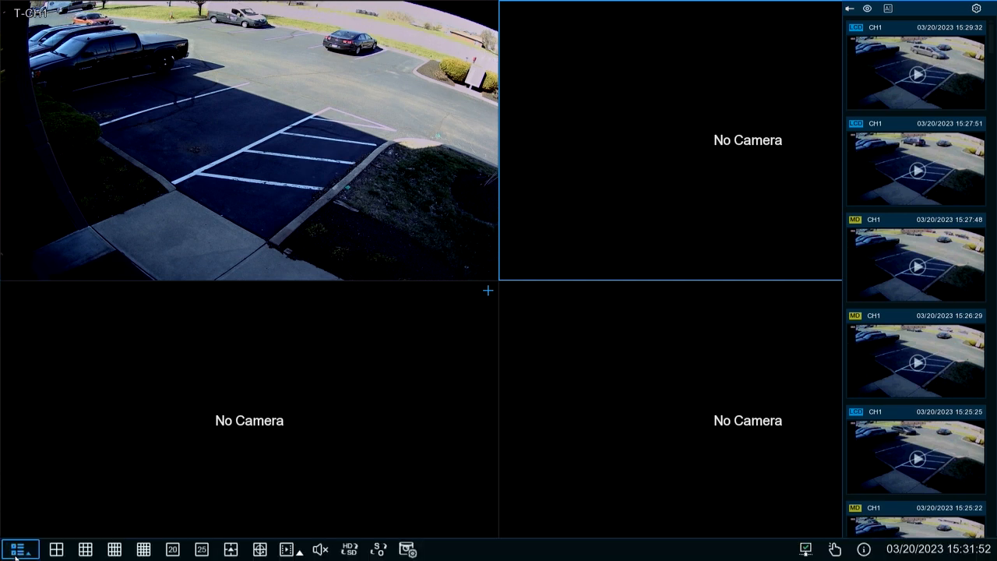
pyautogui.click(20, 551)
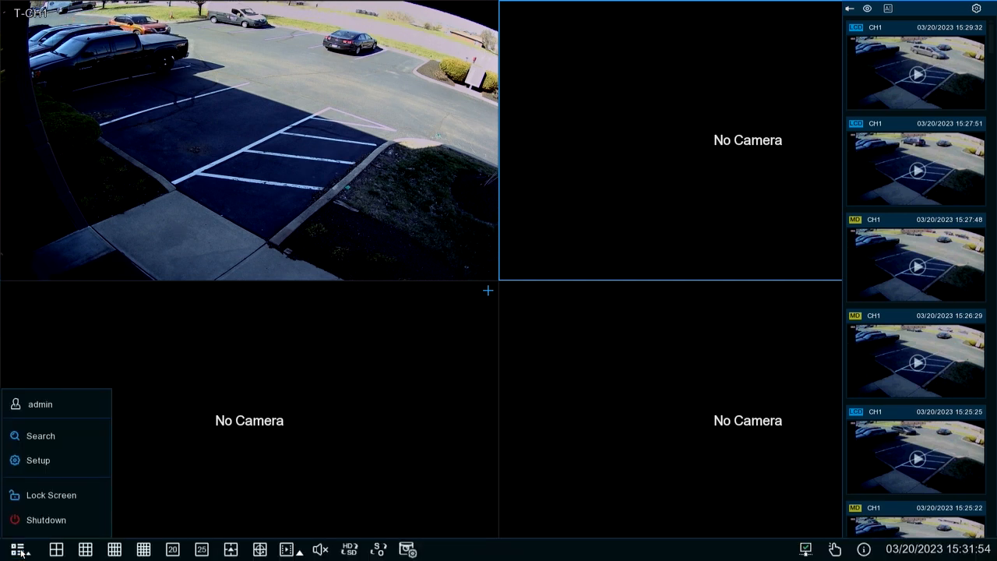
pyautogui.click(39, 435)
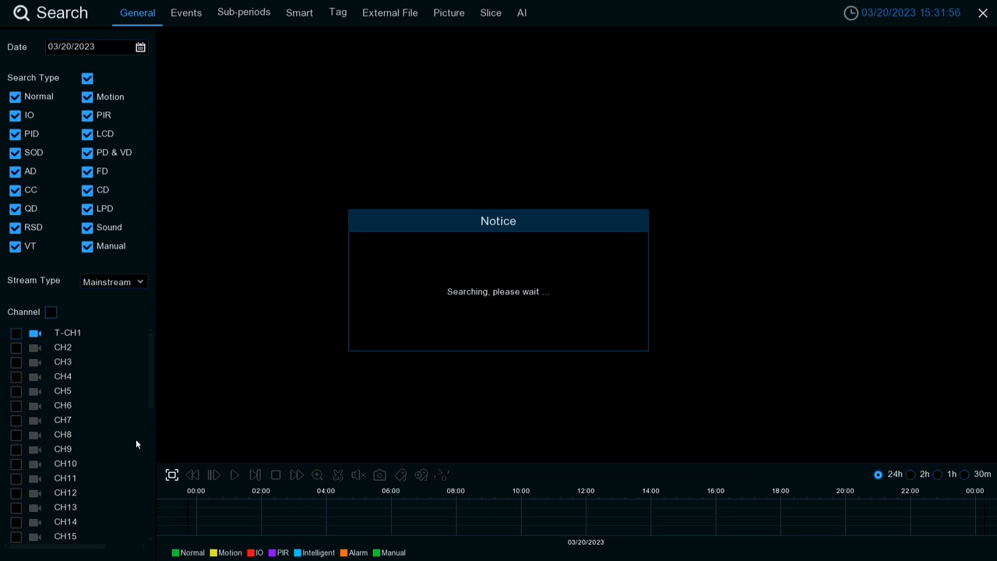
pyautogui.click(87, 78)
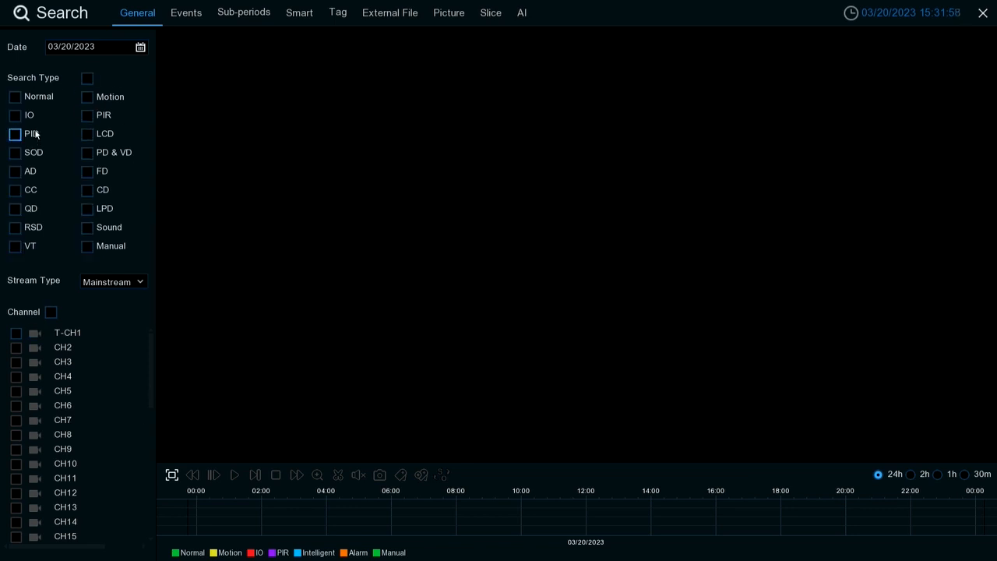
pyautogui.click(88, 78)
pyautogui.click(87, 78)
pyautogui.click(87, 134)
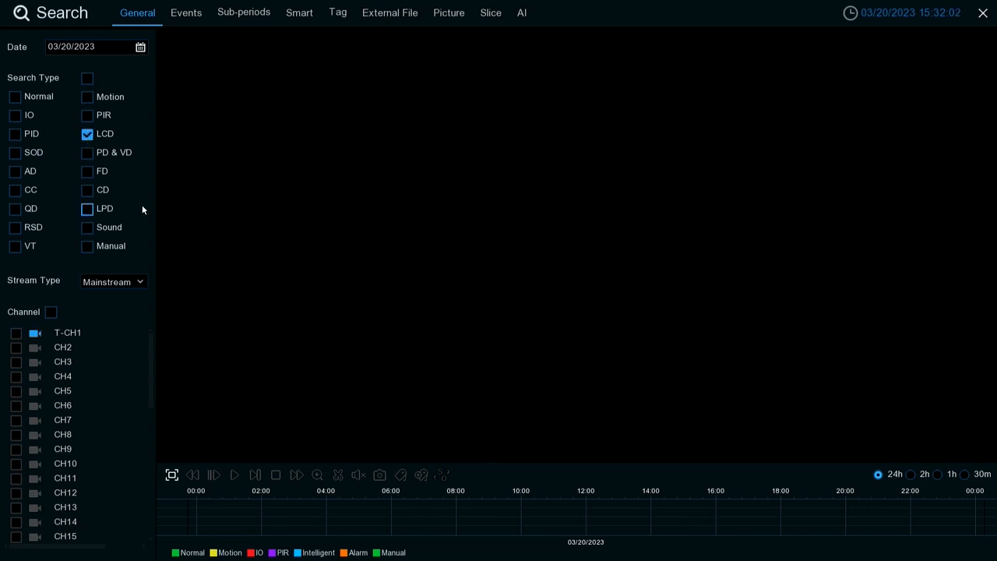
pyautogui.click(138, 49)
pyautogui.click(140, 47)
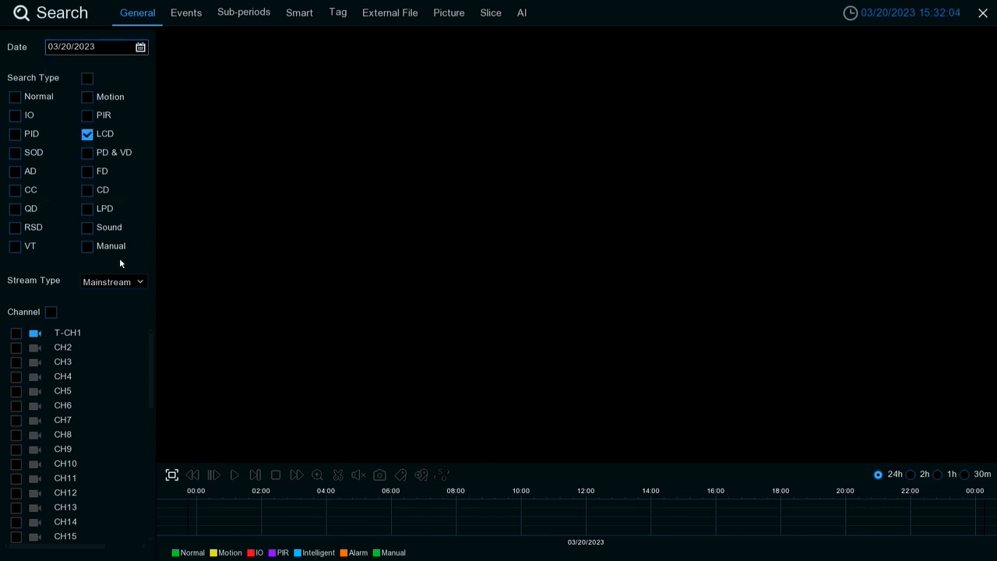
pyautogui.click(16, 333)
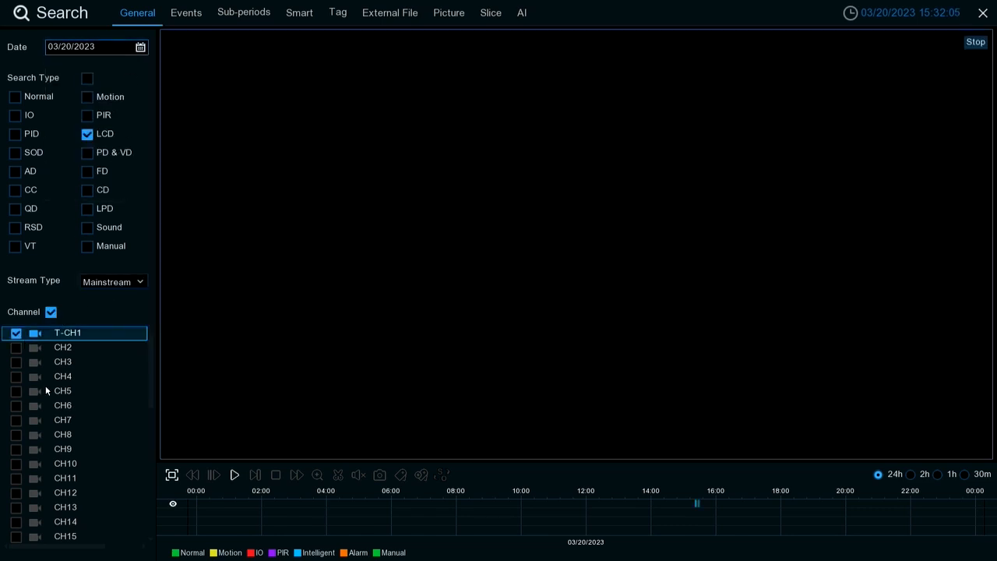
# Play the LCD recordings, set the timeline scale to 1h, and jump to the event at about 15:27:45.
pyautogui.click(234, 474)
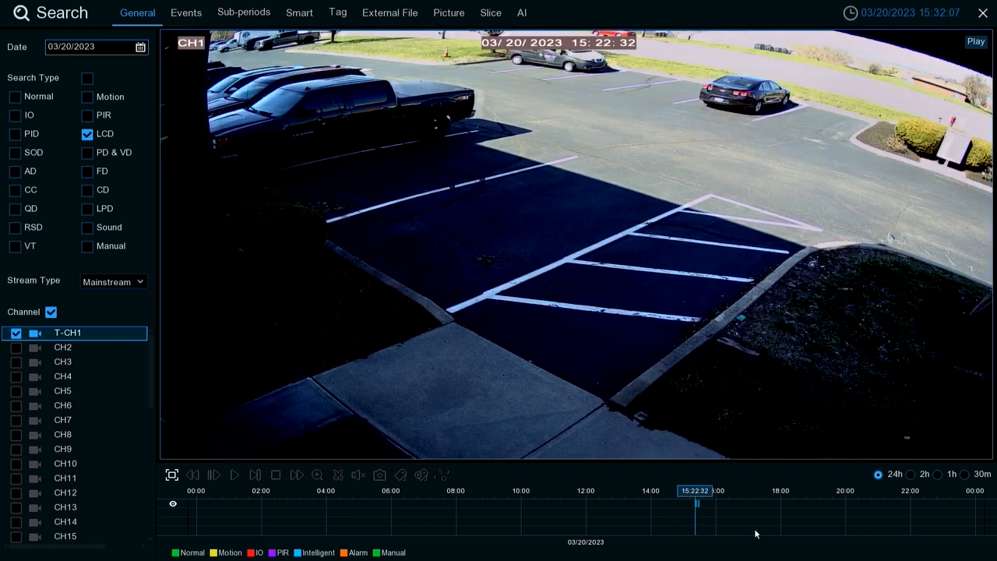
pyautogui.click(939, 475)
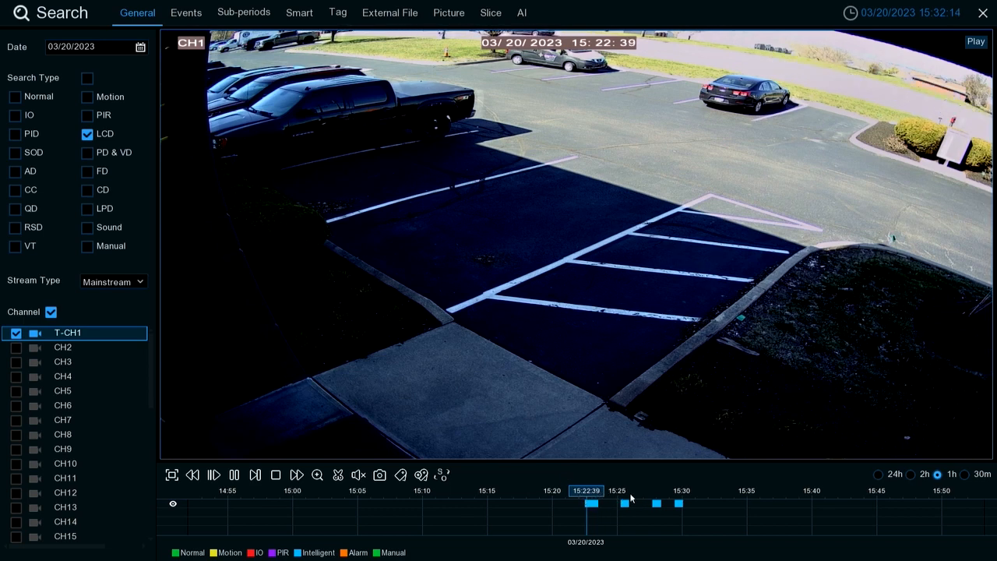
pyautogui.click(653, 508)
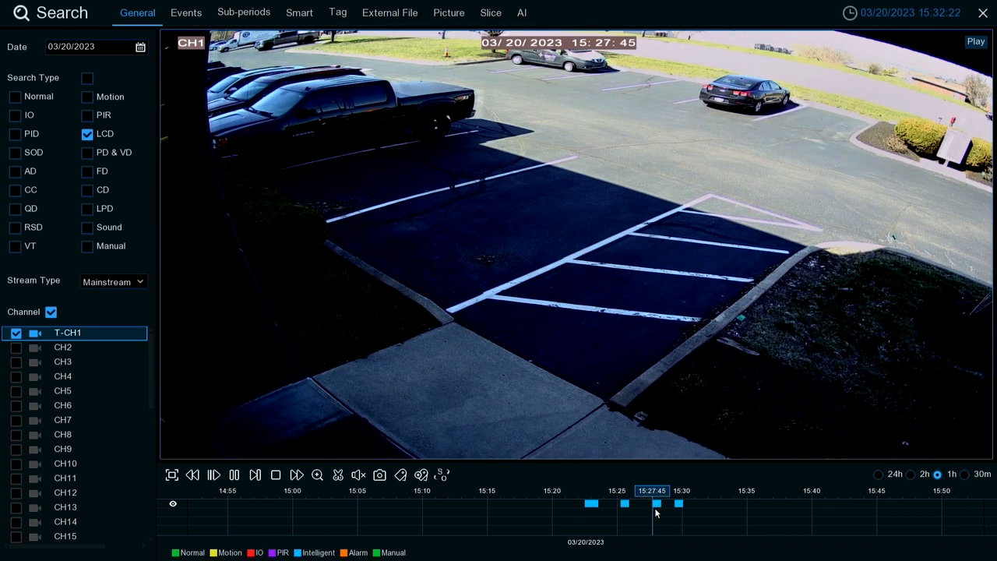